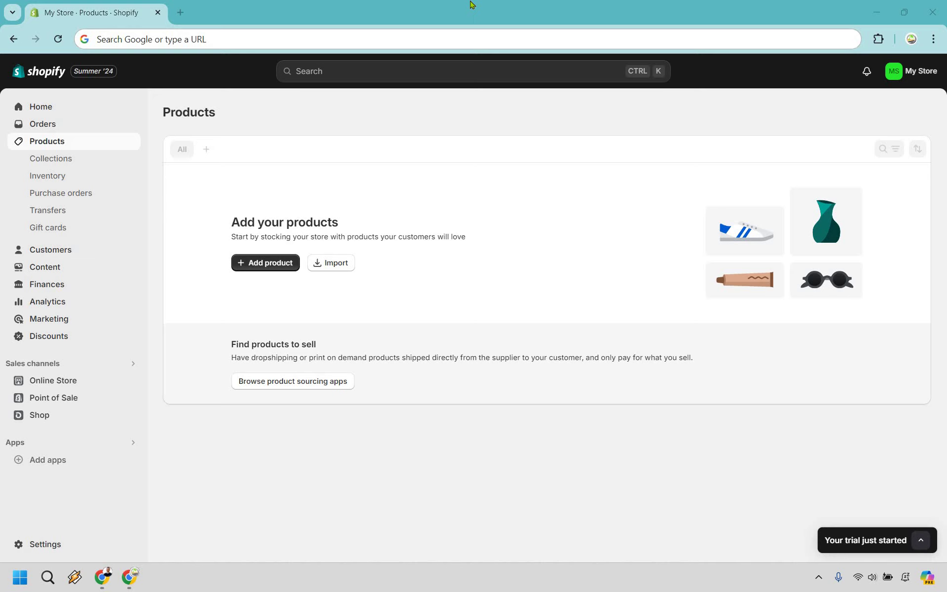
Step: Start a new product titled 'eBook' and give it a description
left_click(56, 142)
left_click(268, 269)
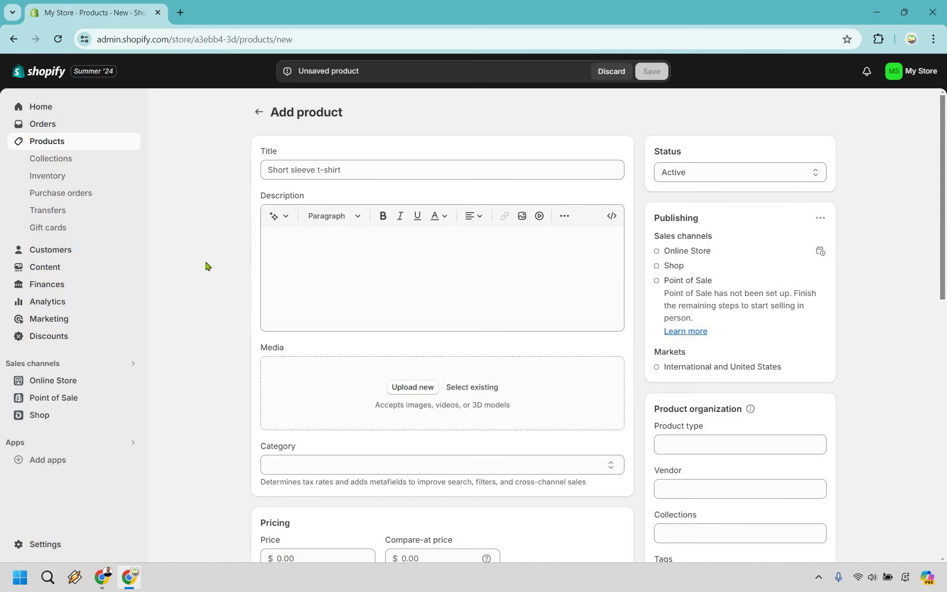
left_click(293, 168)
type("eBoo")
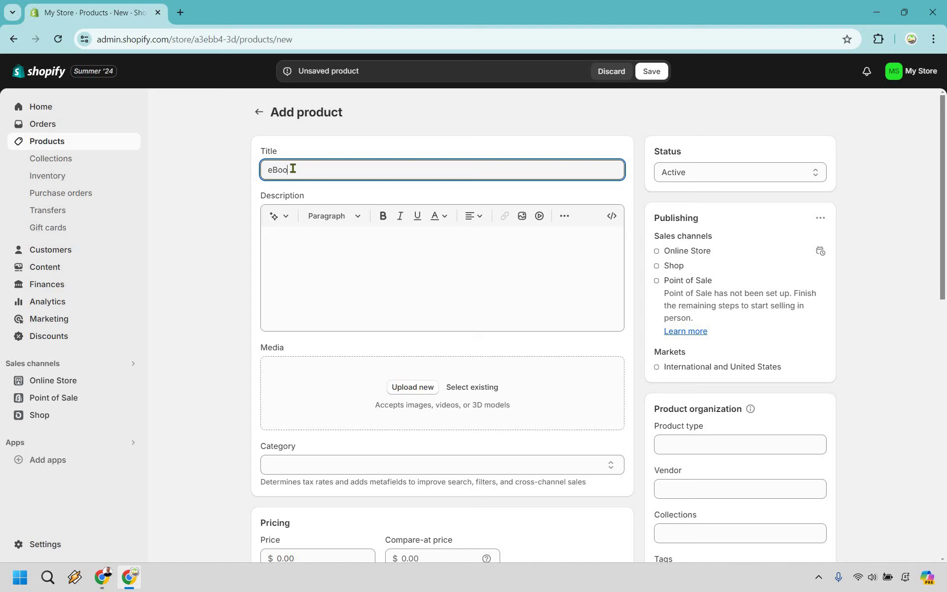
type("k")
left_click(340, 259)
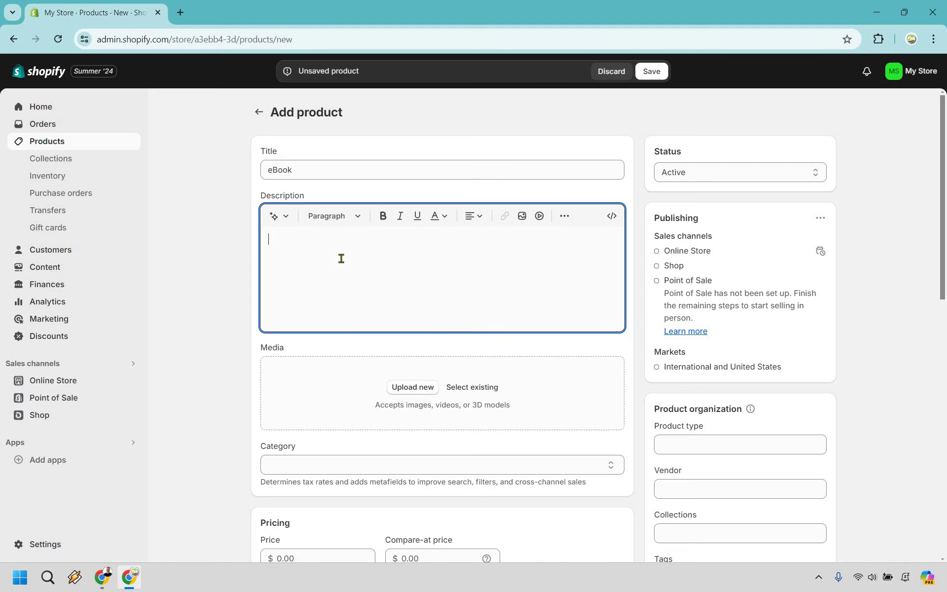
type("Description")
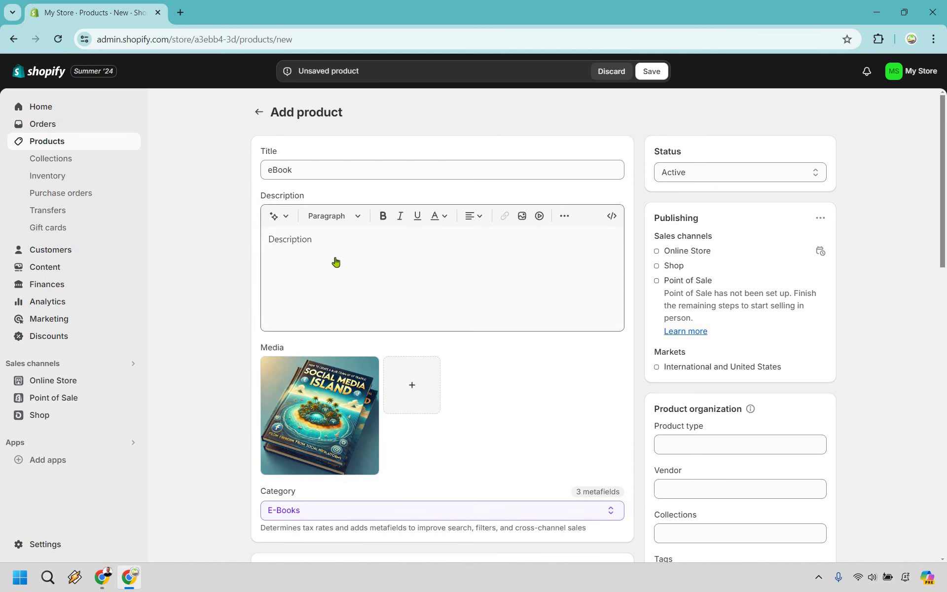
Step: Set the eBook's price to $17.00
scroll(336, 261, "down", 3)
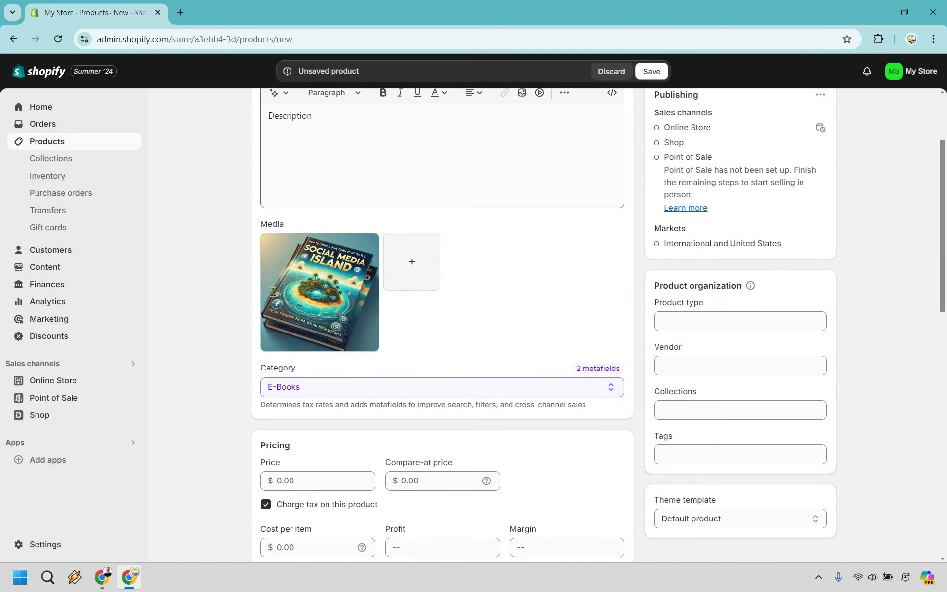
scroll(273, 292, "down", 4)
left_click(351, 270)
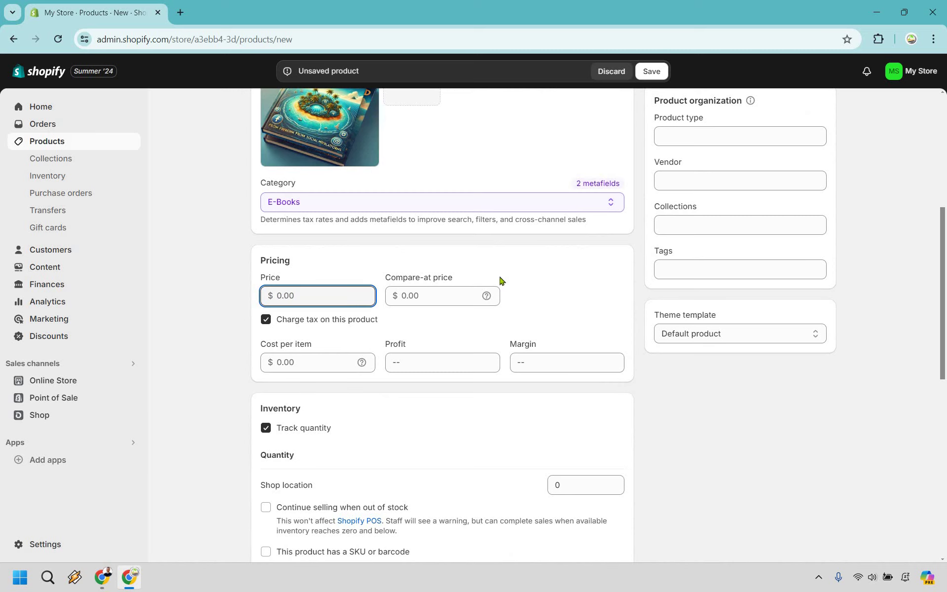
type("17")
left_click(580, 281)
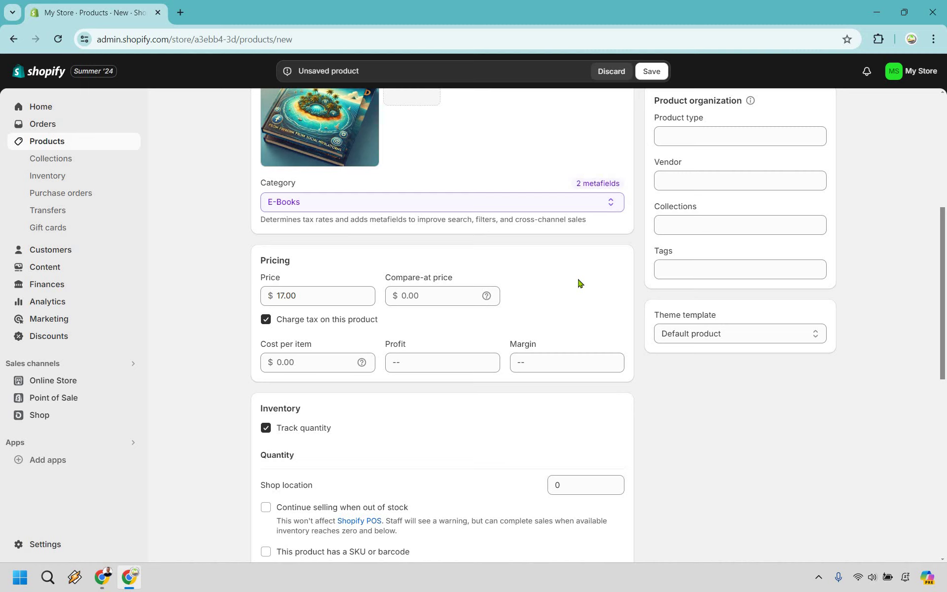
Step: Turn off quantity tracking and mark the eBook as not a physical product
scroll(261, 308, "down", 2)
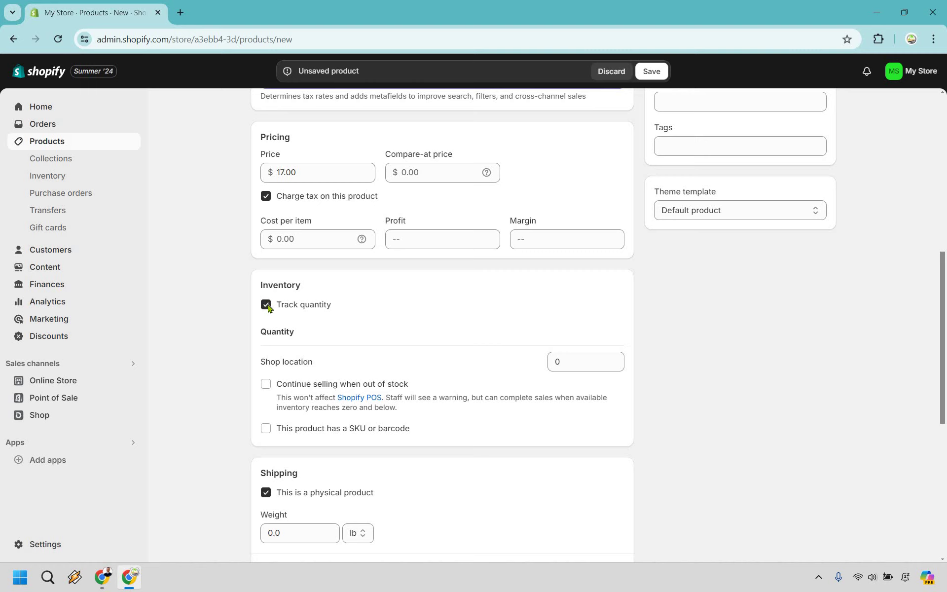
left_click(395, 308)
scroll(268, 334, "down", 1)
scroll(266, 334, "down", 2)
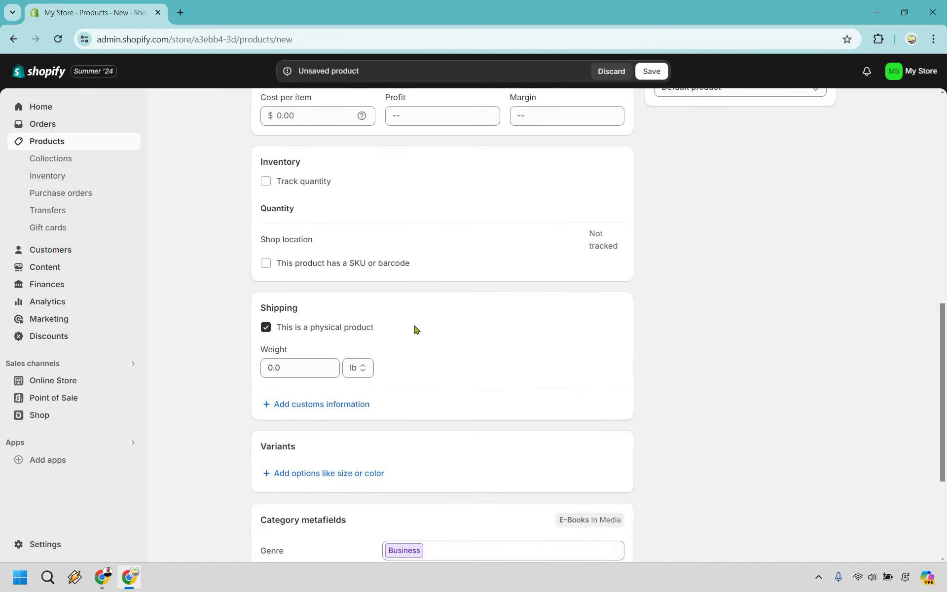
left_click(540, 327)
scroll(474, 312, "down", 2)
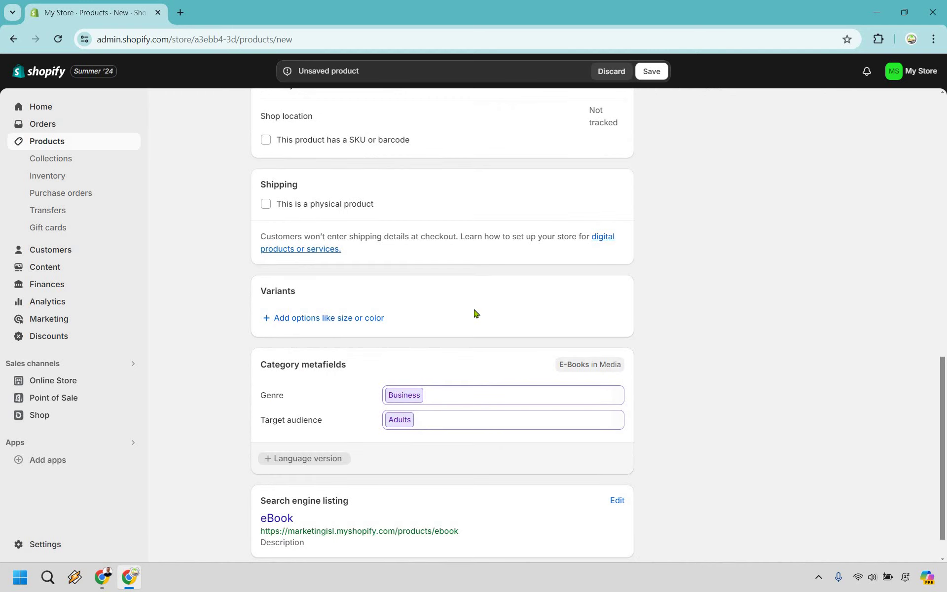
scroll(499, 277, "down", 1)
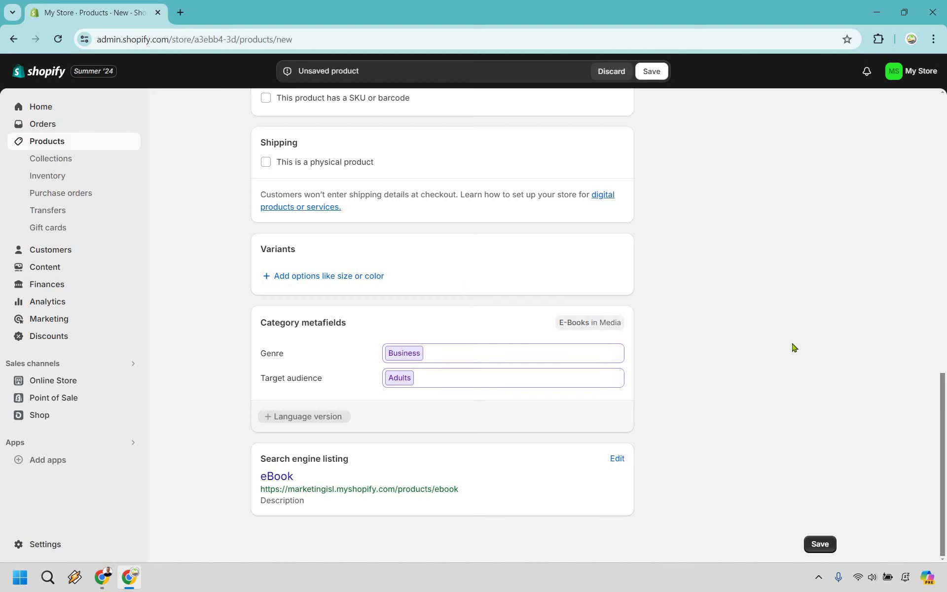
Step: Save the eBook product and bring up the 'Picked for you' app recommendations
left_click(820, 547)
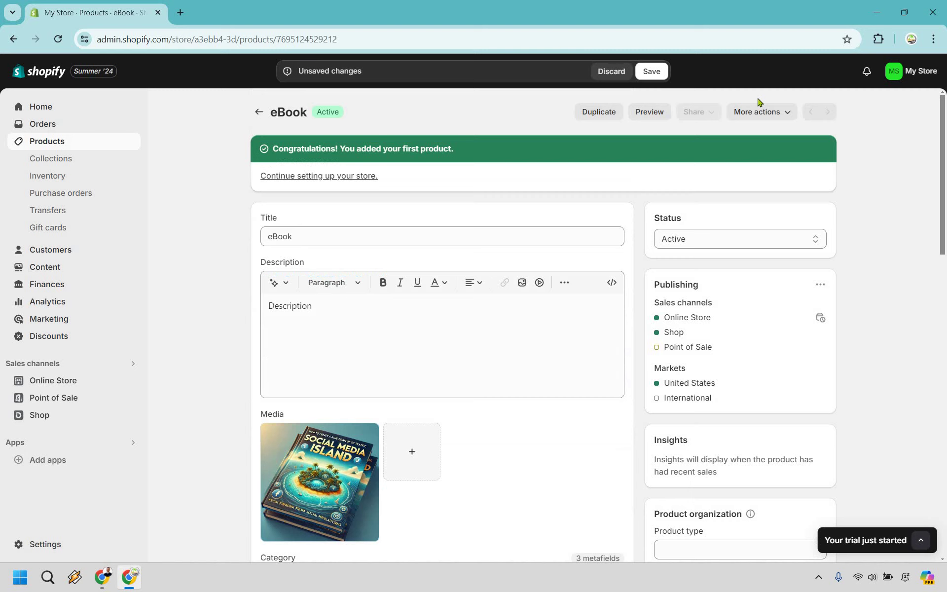
left_click(50, 464)
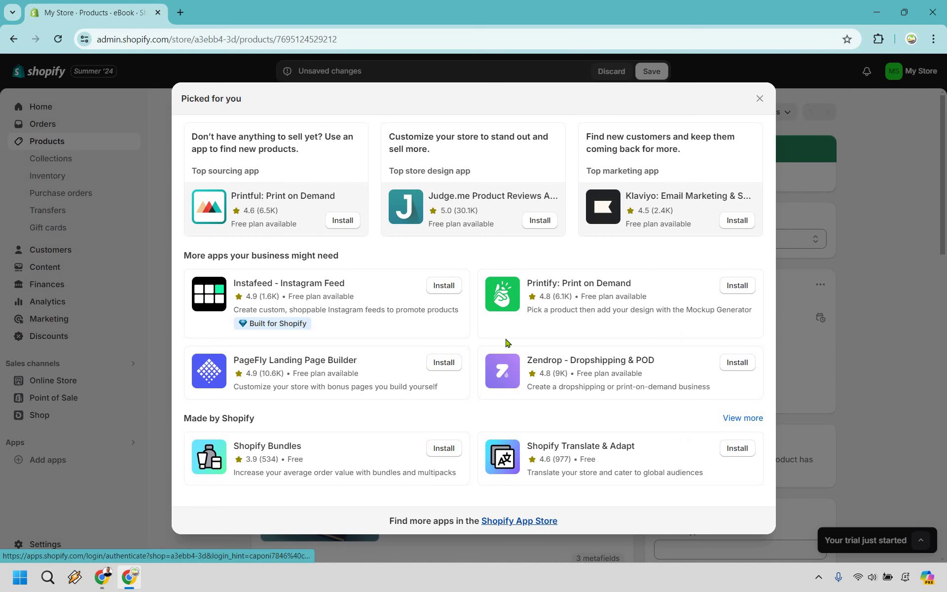
Step: Search the Shopify App Store for 'edp' and open the EDP - Easy Digital Products listing
left_click(531, 521)
type("edp")
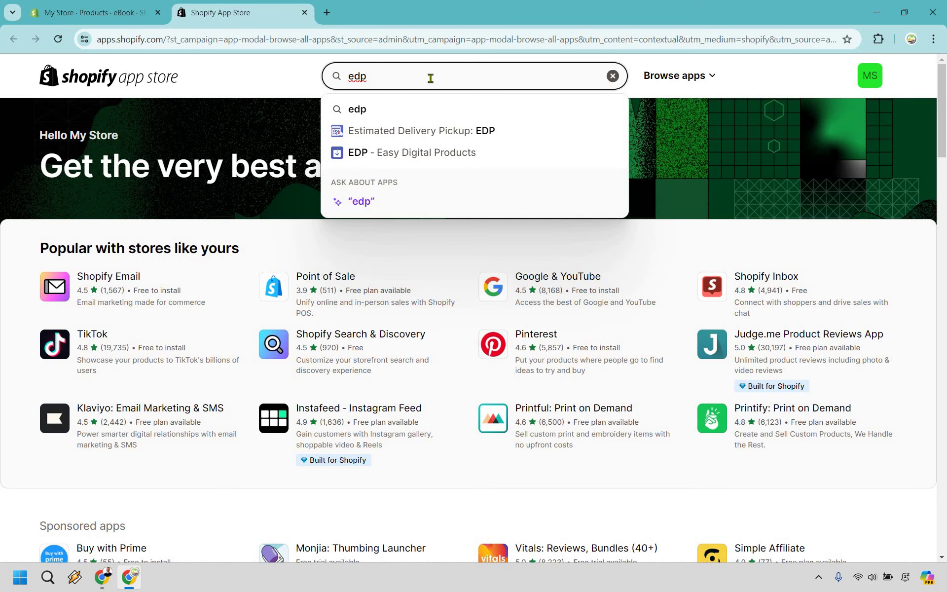
left_click(447, 154)
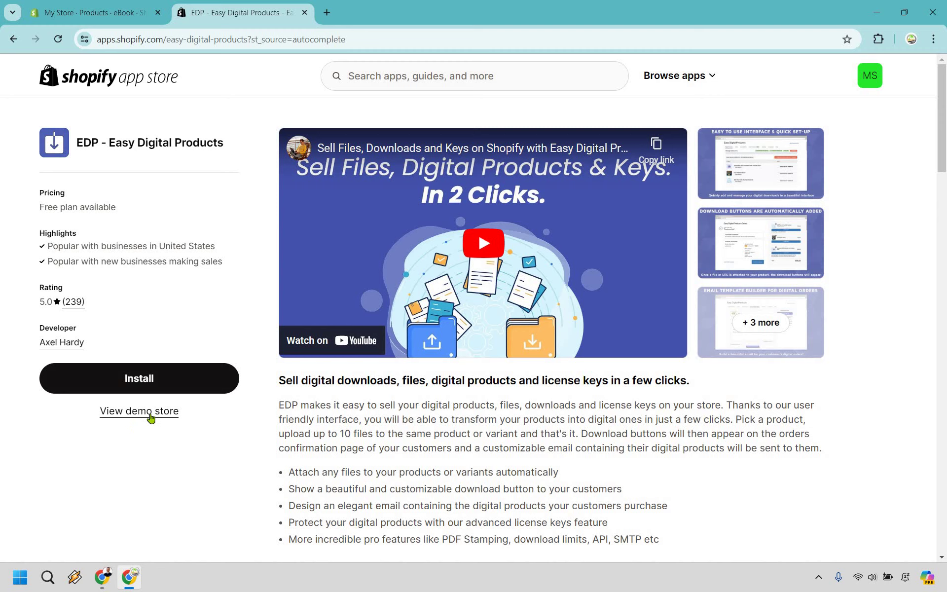
Step: Install EDP - Easy Digital Products on the store, reaching its Home dashboard
left_click(168, 382)
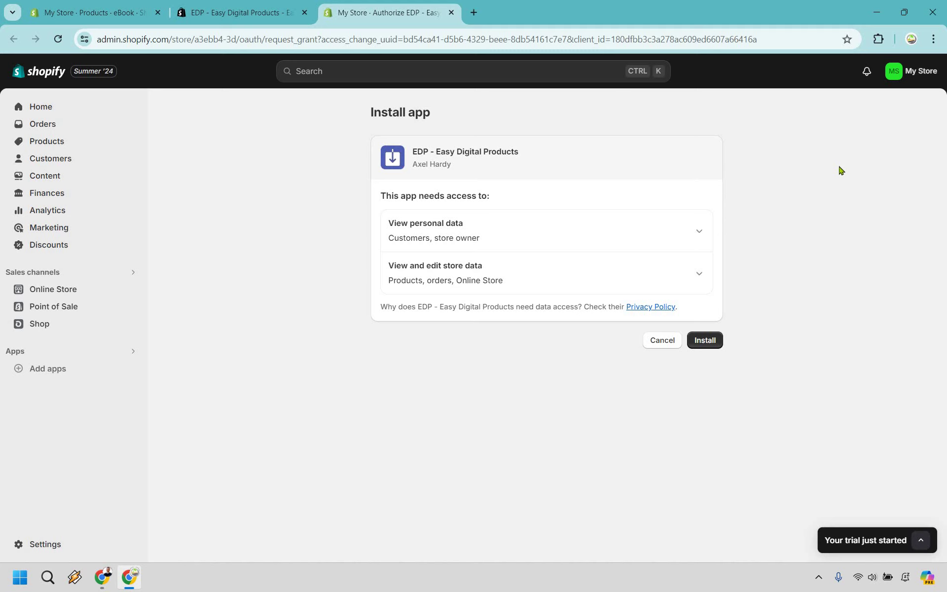
left_click(715, 340)
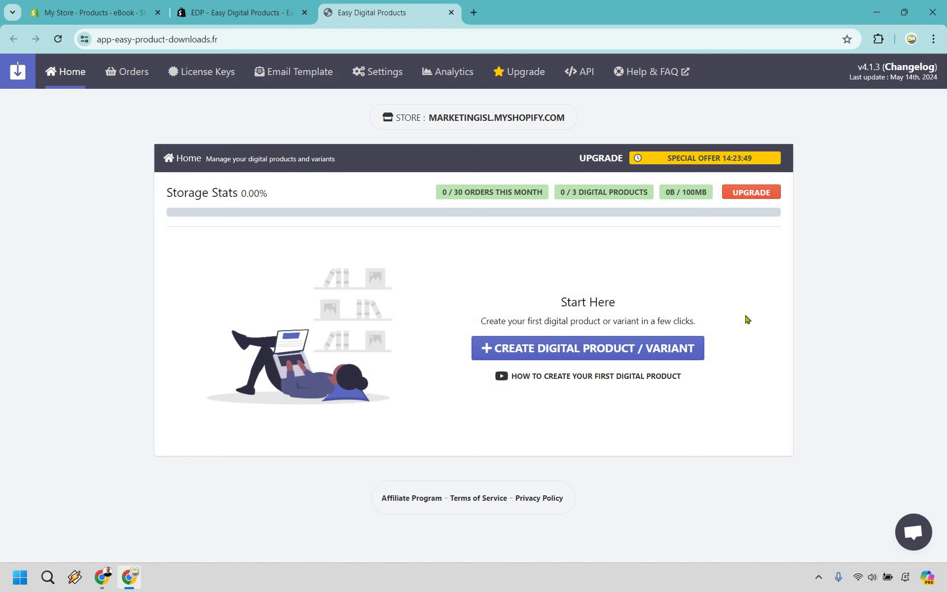
Step: Begin a new digital product and search 'ebook' in the Pick a Product dialog
left_click(679, 345)
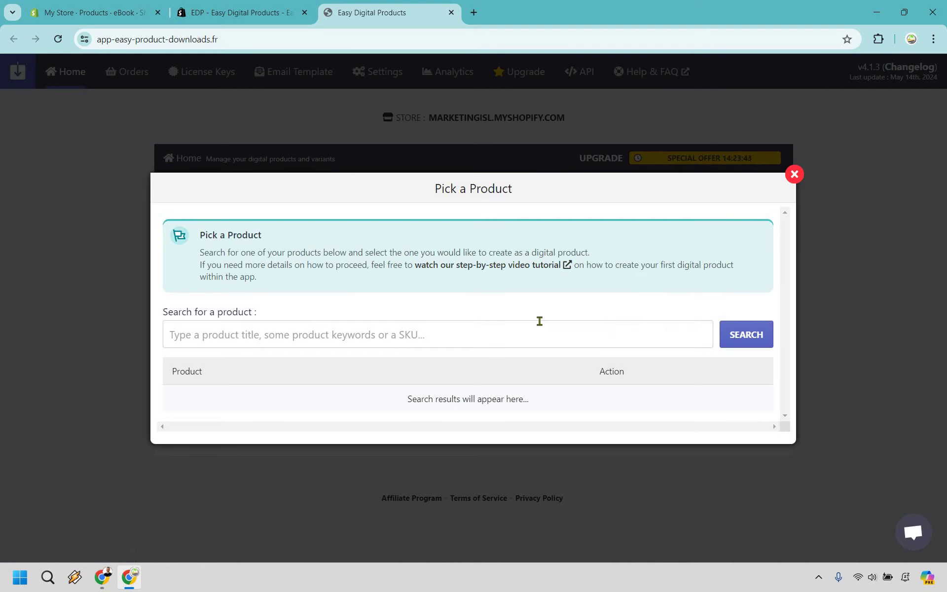
left_click(495, 335)
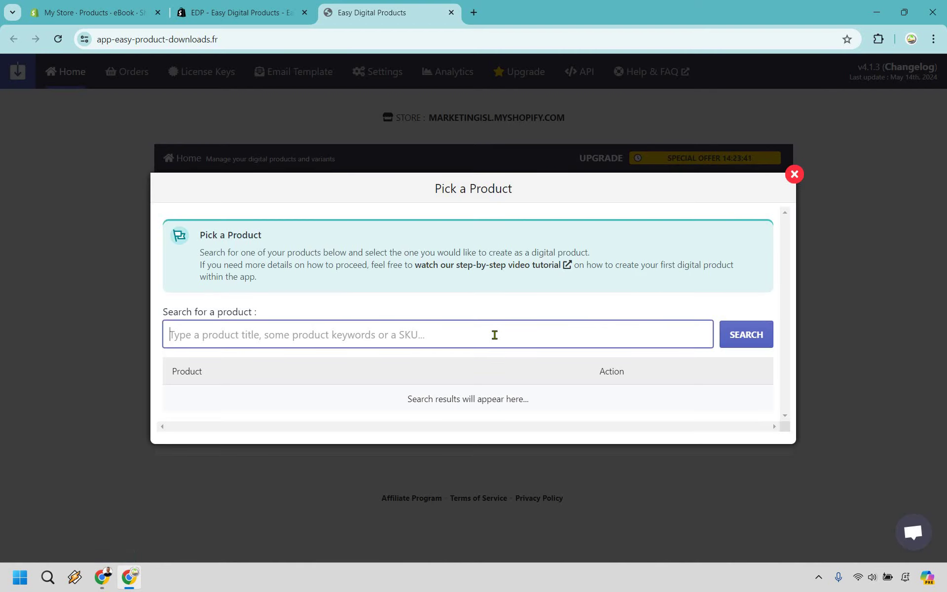
type("ebook")
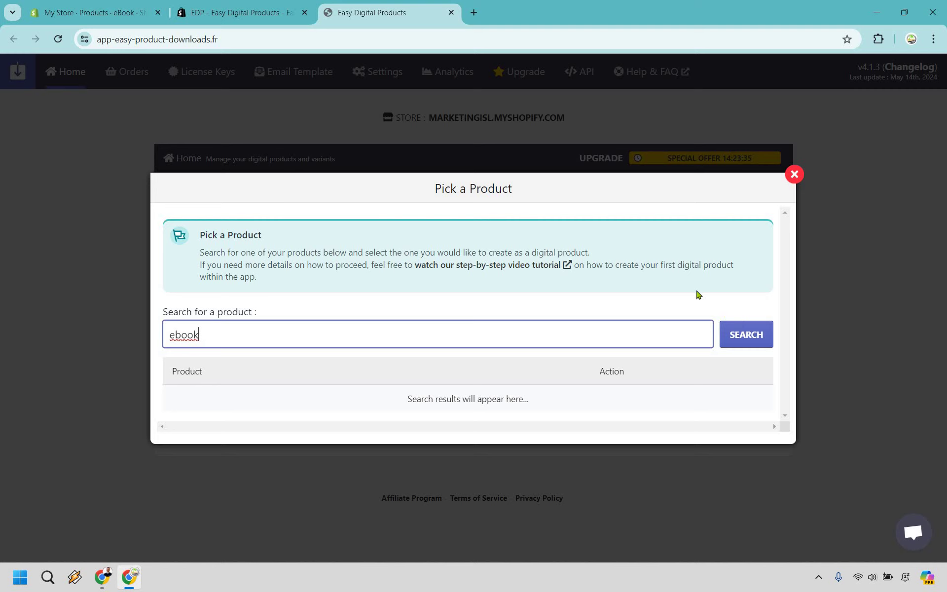
key("Return")
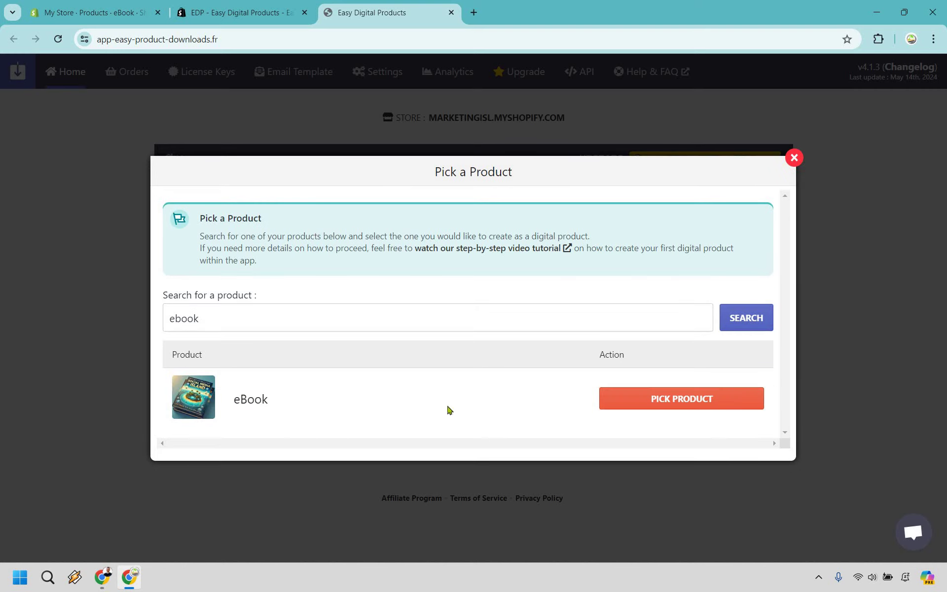
Step: Pick the eBook product, keep All Variants, and attach download.pdf as its file
left_click(686, 400)
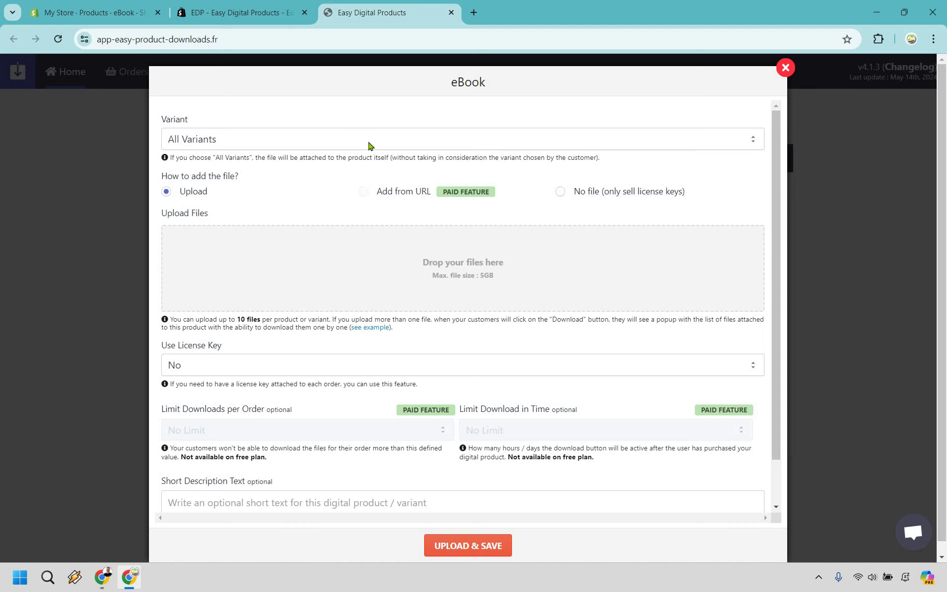
left_click(370, 143)
left_click(370, 145)
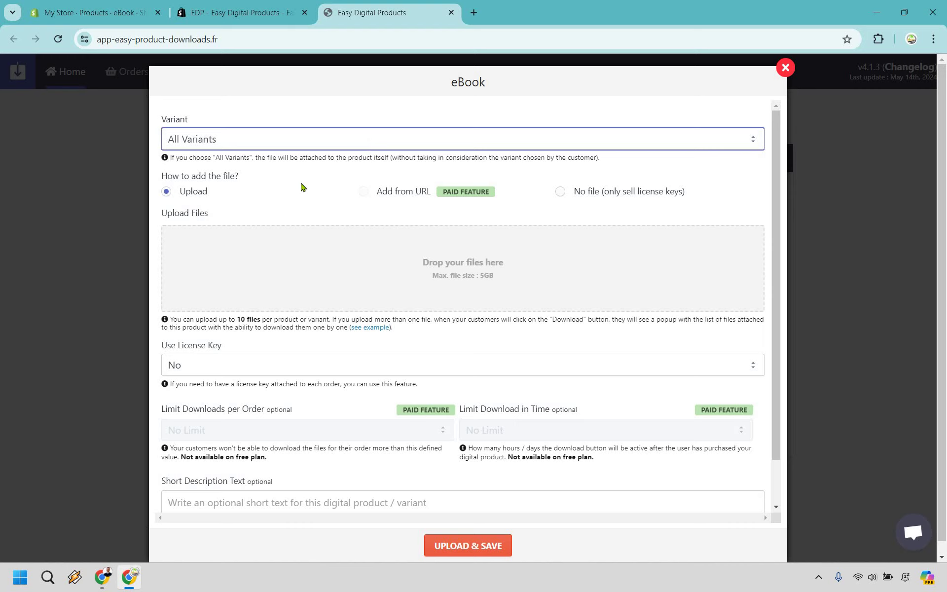
left_click(237, 189)
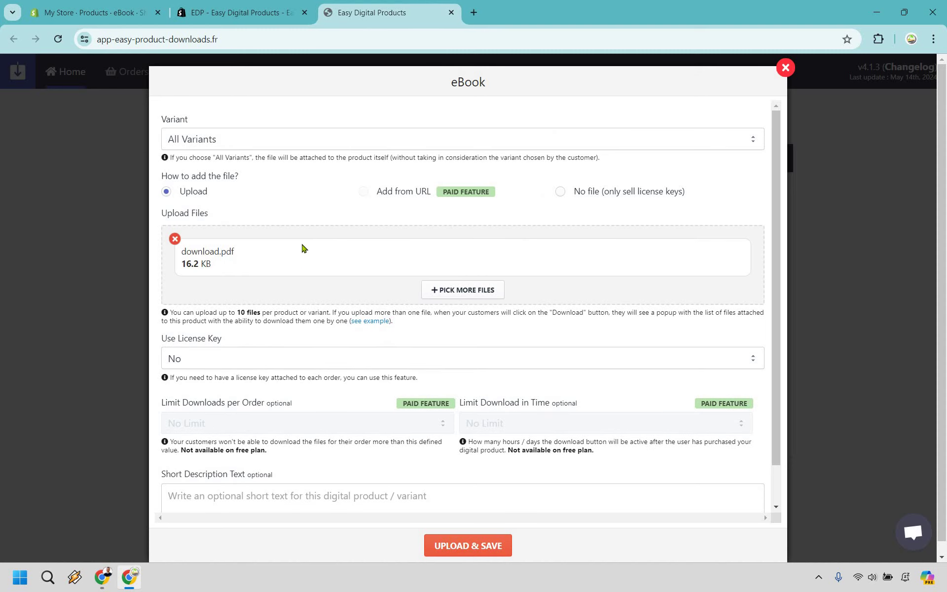
scroll(278, 308, "down", 1)
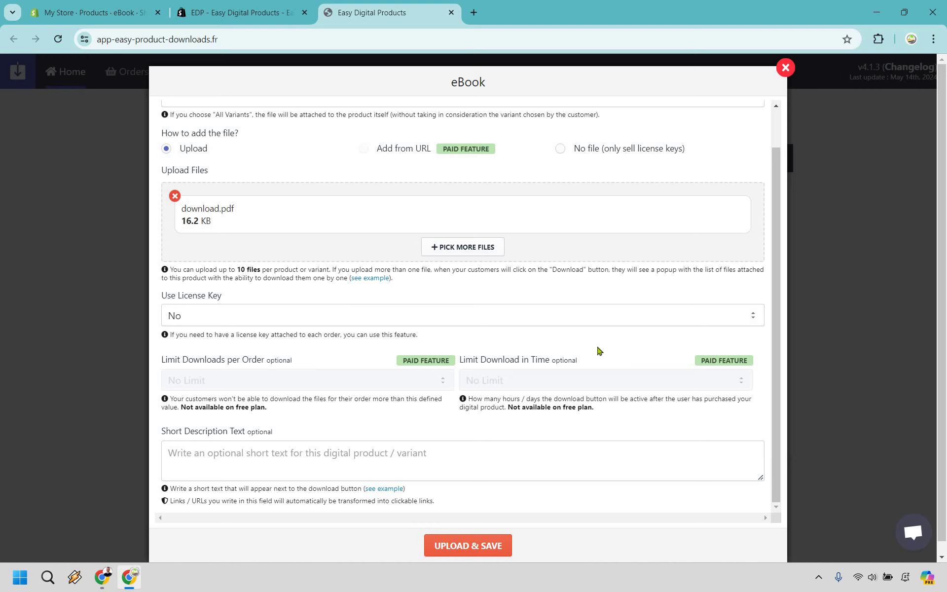
scroll(378, 350, "down", 1)
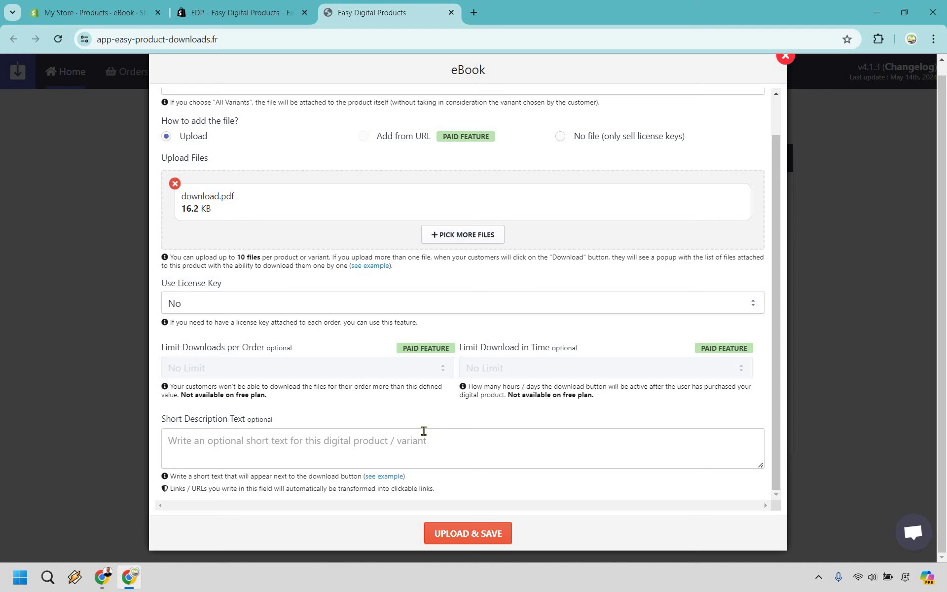
left_click(385, 476)
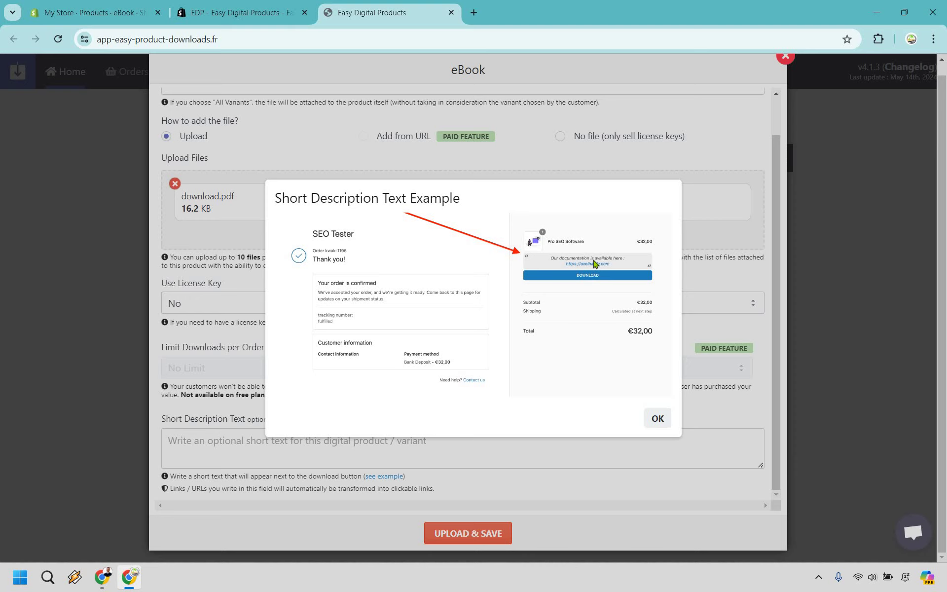
left_click(655, 419)
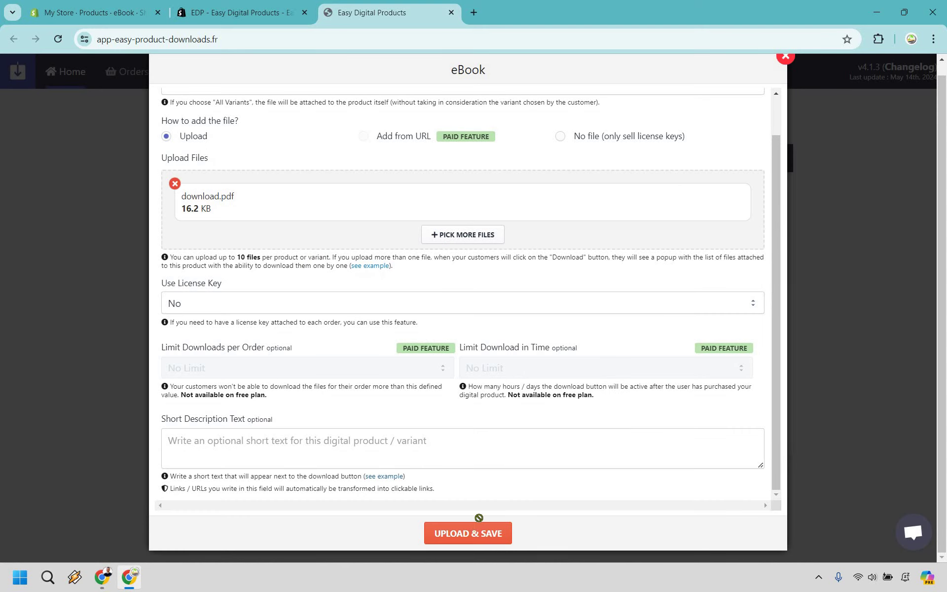
Step: Upload and save download.pdf as the eBook's digital product file
left_click(478, 524)
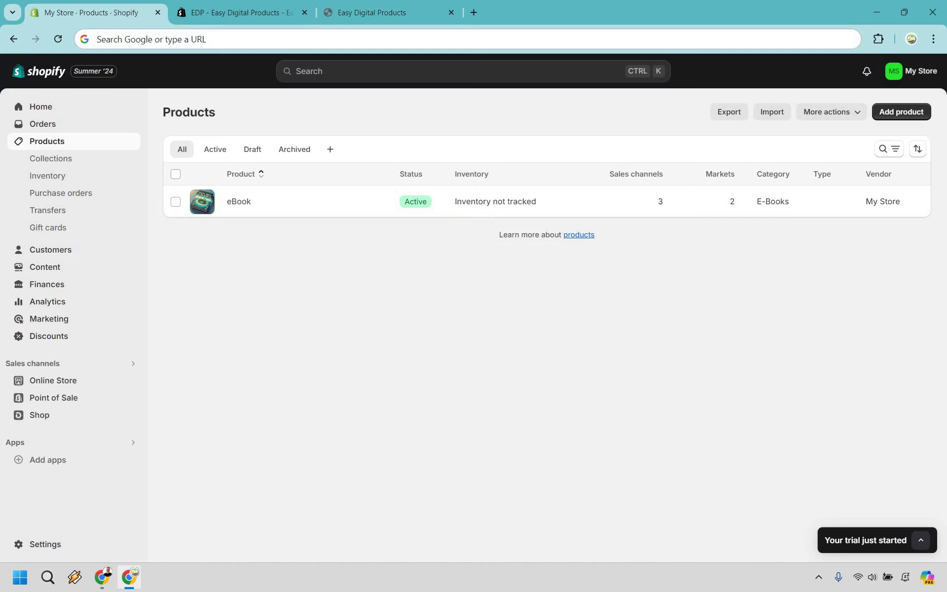
Step: Preview the eBook on the storefront, add it to the cart, and view the $17.00 cart
key("ctrl+1")
mouse_move(269, 201)
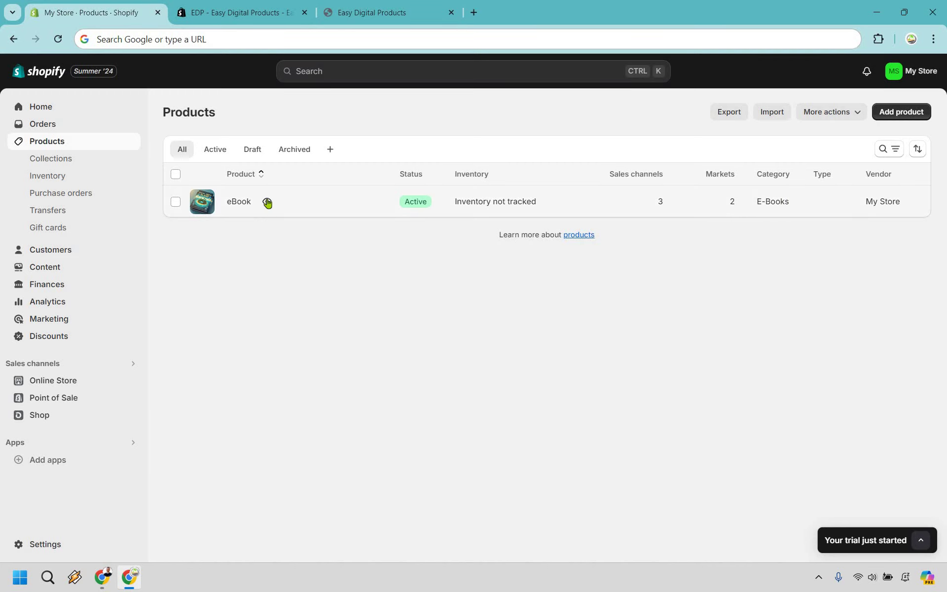
left_click(267, 201)
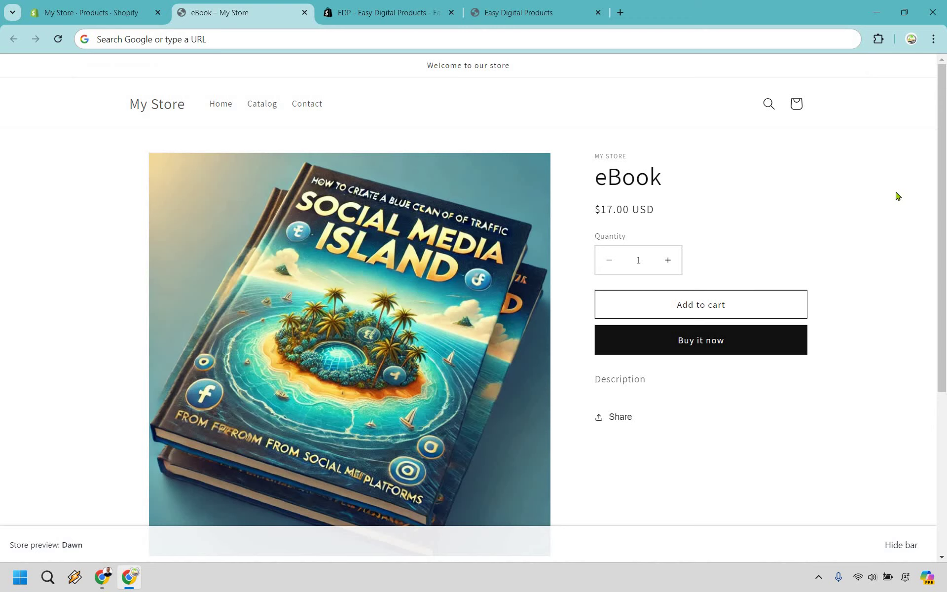
left_click(747, 306)
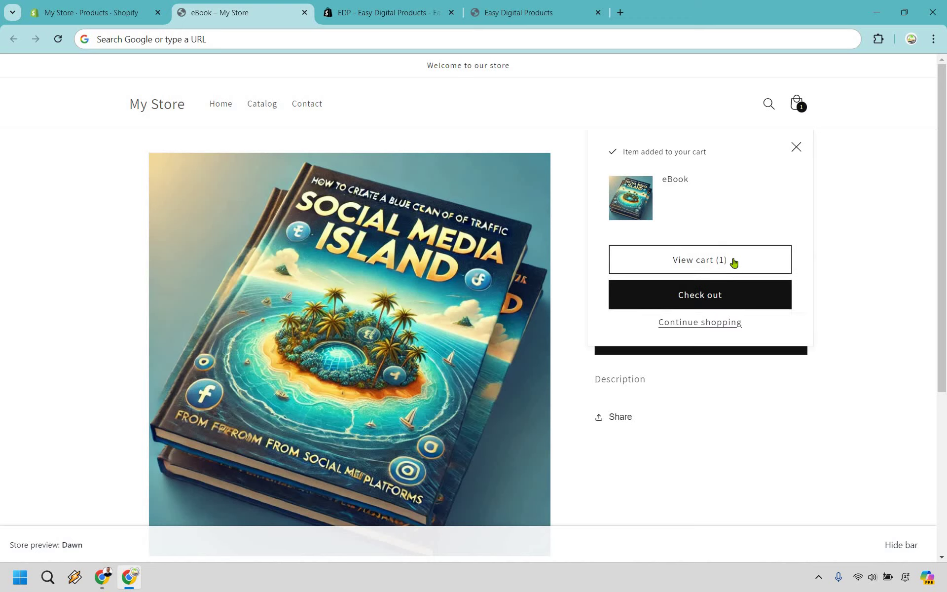
left_click(733, 263)
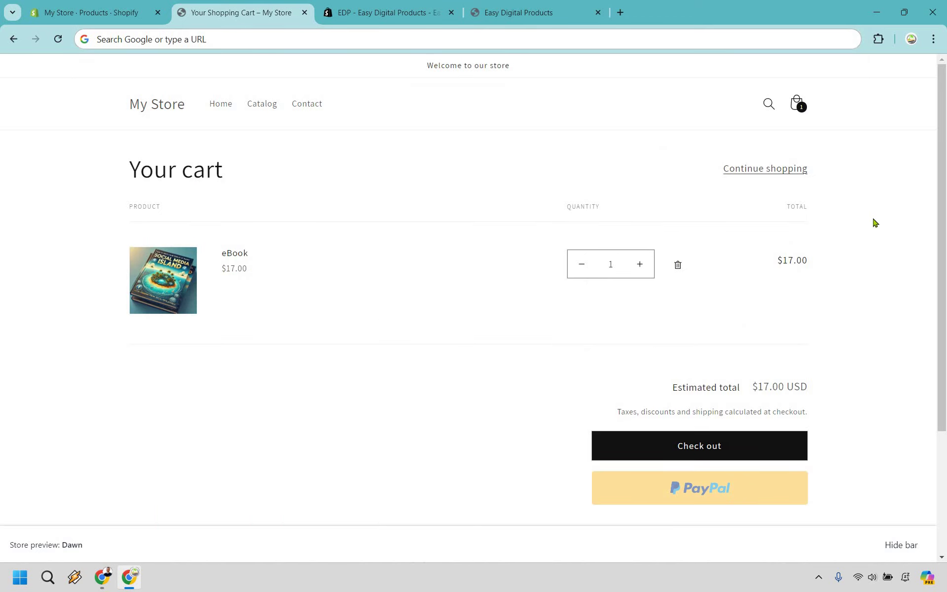